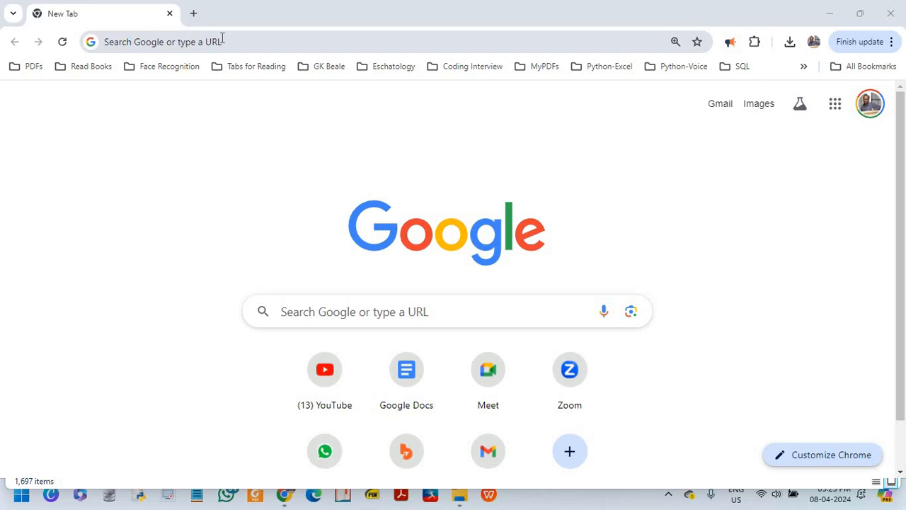
Step: Go to python.org and download the Python 3.12.2 installer for Windows
click(222, 37)
text(py)
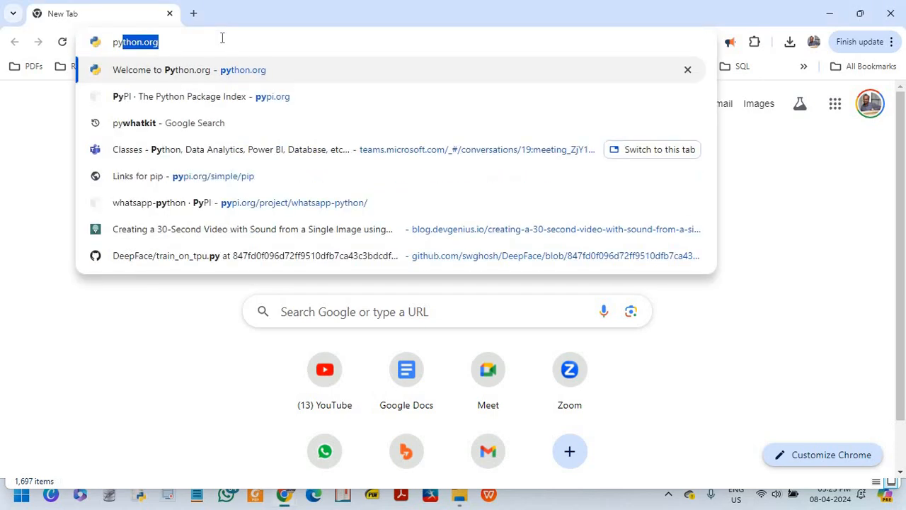
text(thon.org)
key(Return)
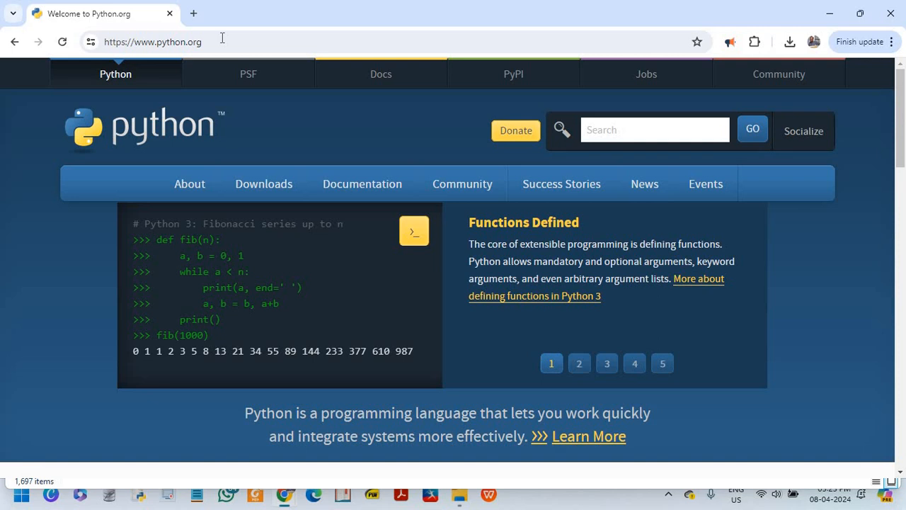
mouse_move(253, 186)
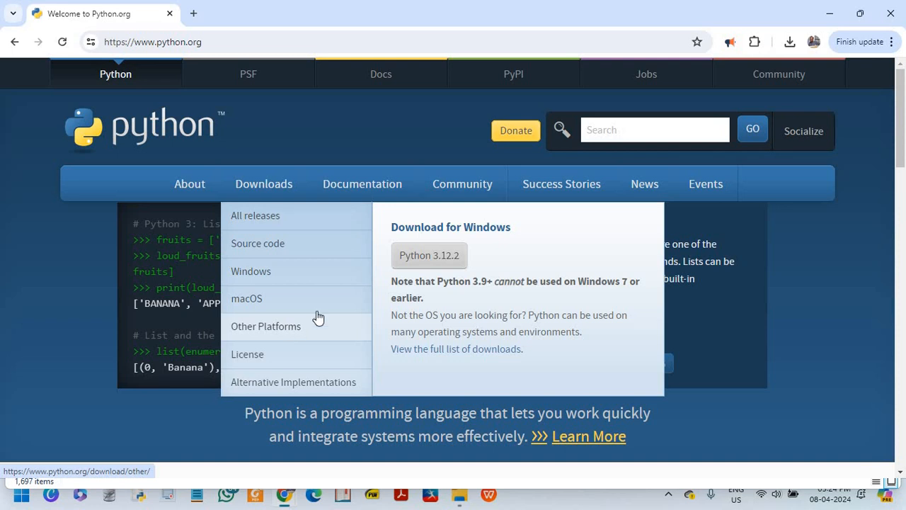
click(430, 256)
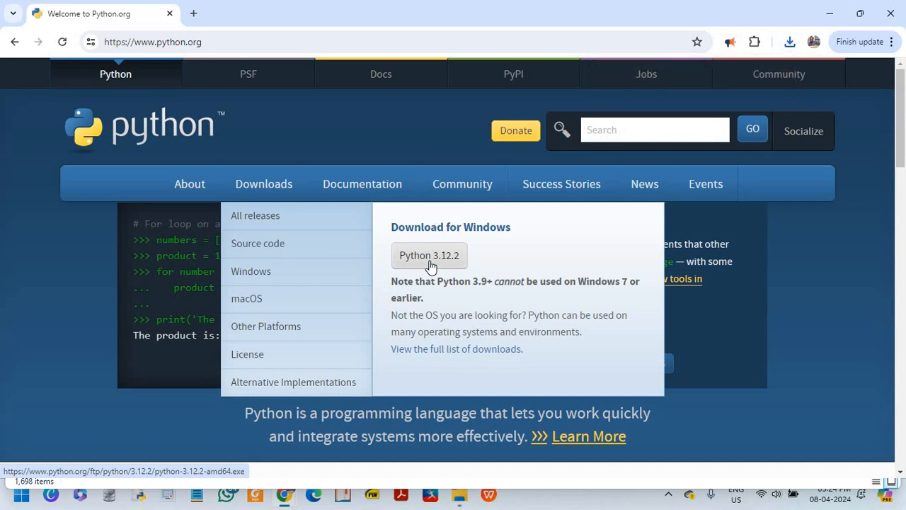
Step: Run the downloaded python-3.12.2-amd64.exe and install Python with default settings and python.exe added to PATH
click(789, 44)
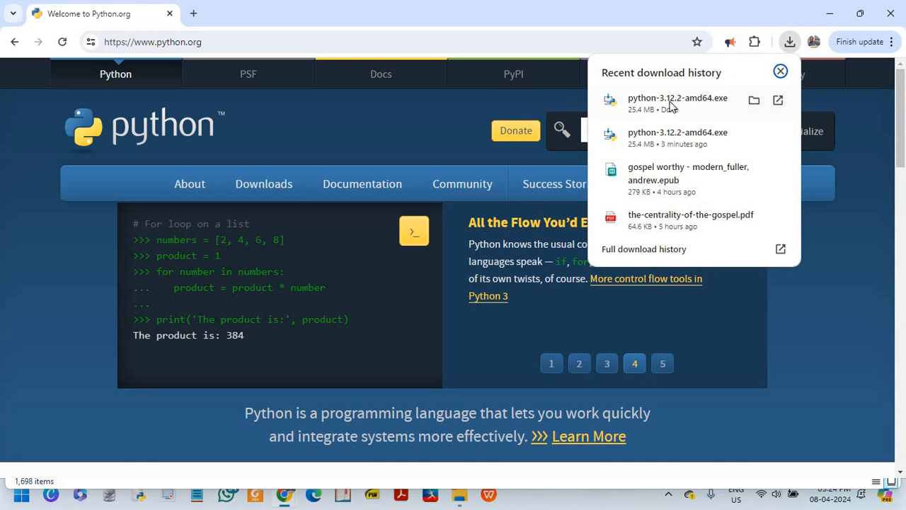
click(670, 107)
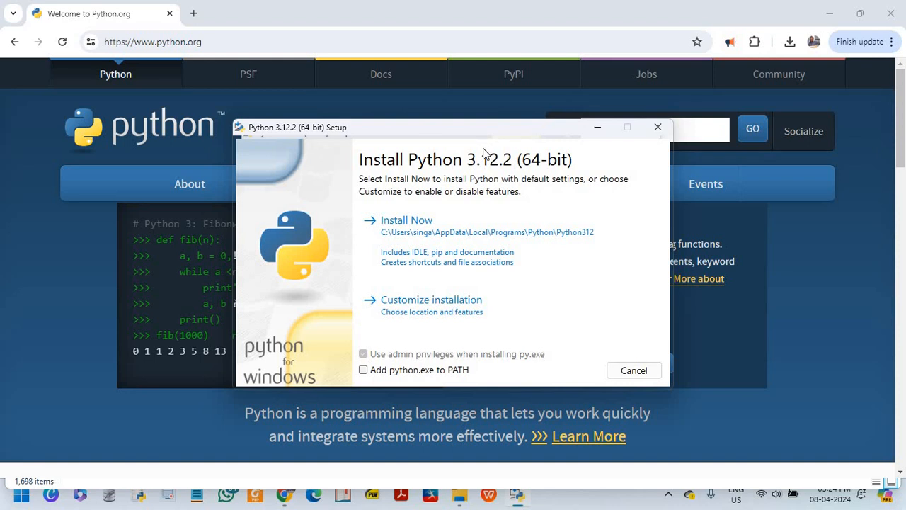
click(363, 370)
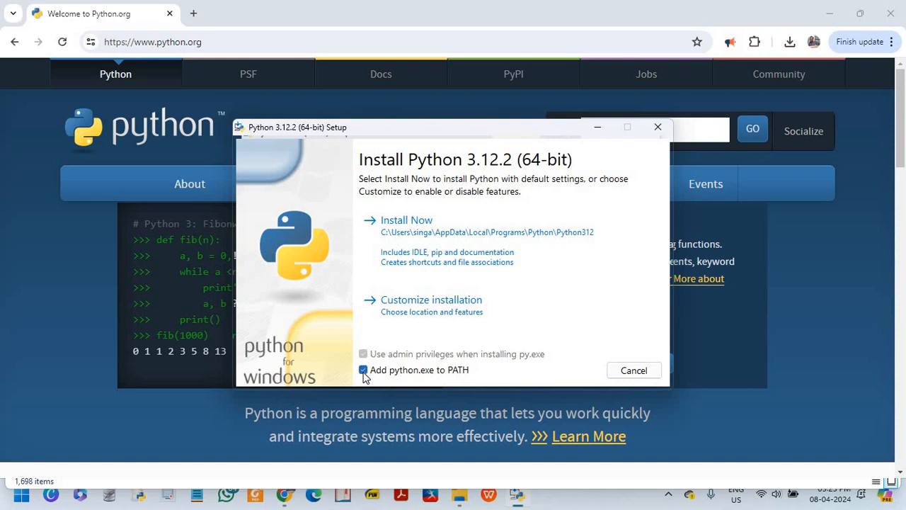
click(428, 243)
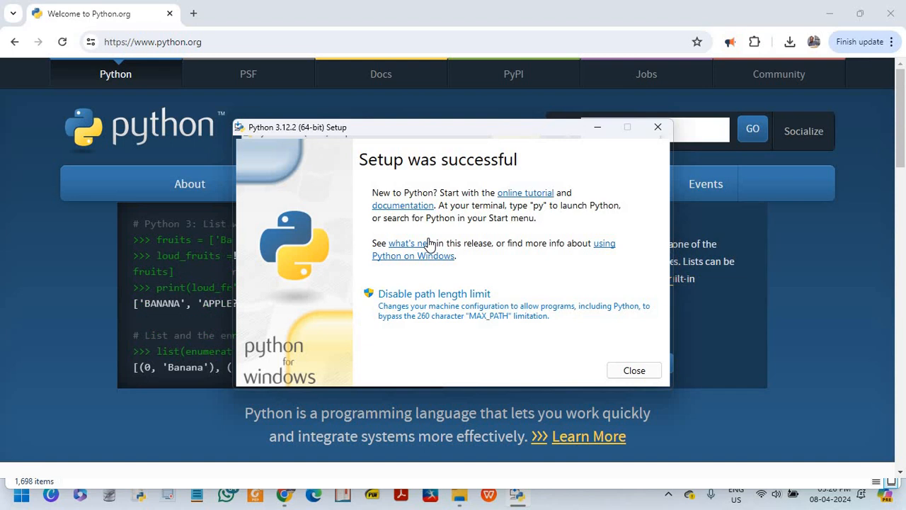
Step: Find the Python 3.12 folder among the installed apps and launch IDLE (Python 3.12 64-bit)
click(23, 499)
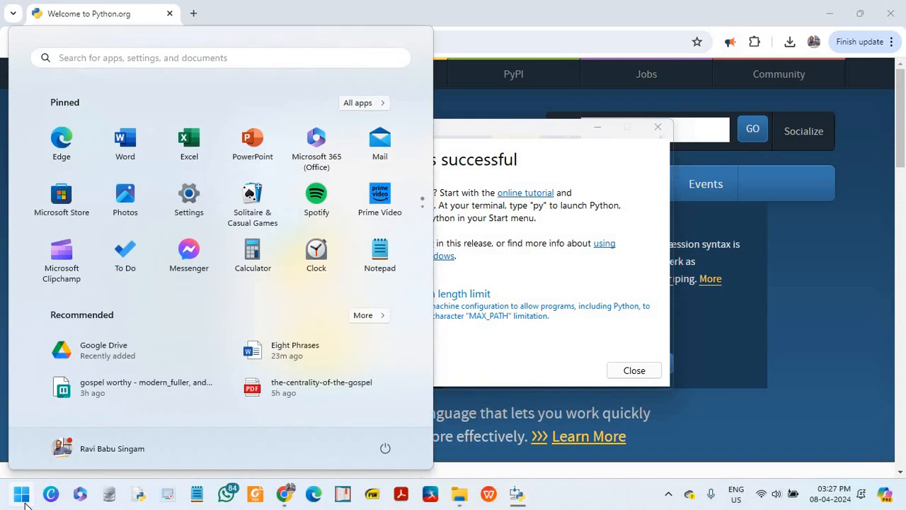
click(384, 109)
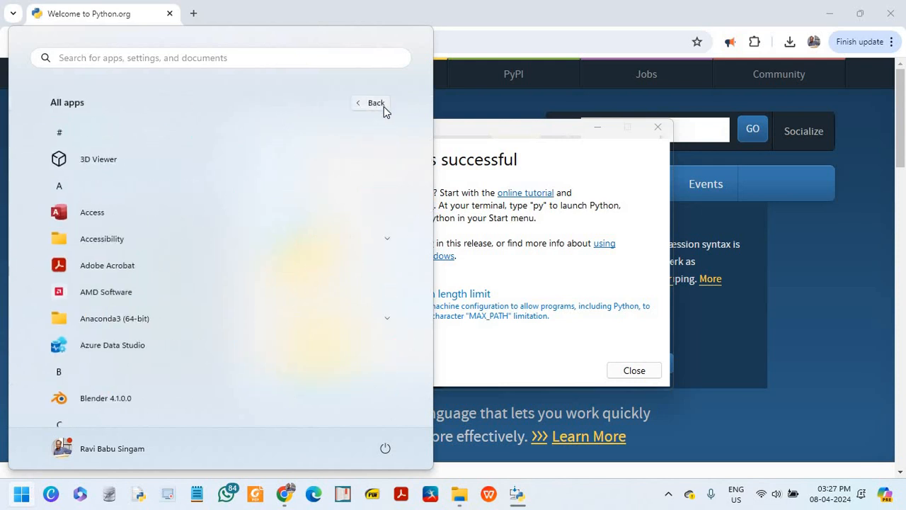
drag(430, 137, 424, 326)
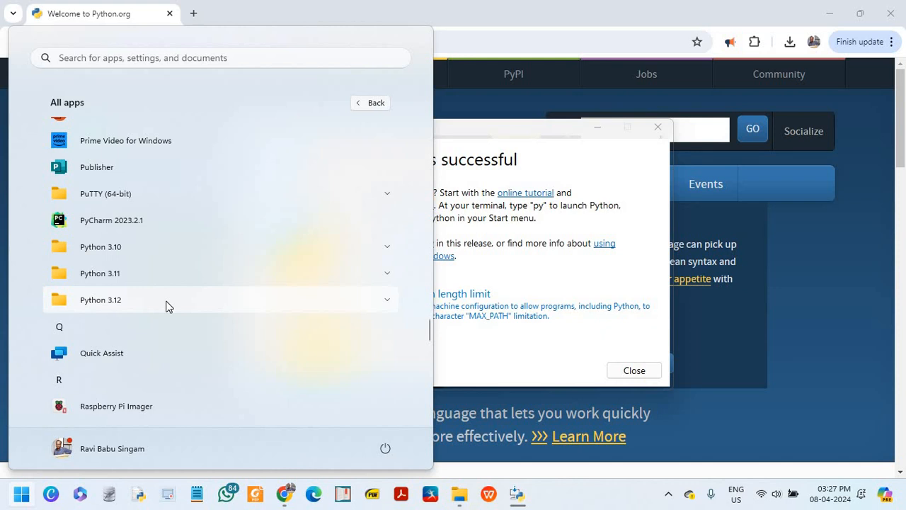
click(387, 302)
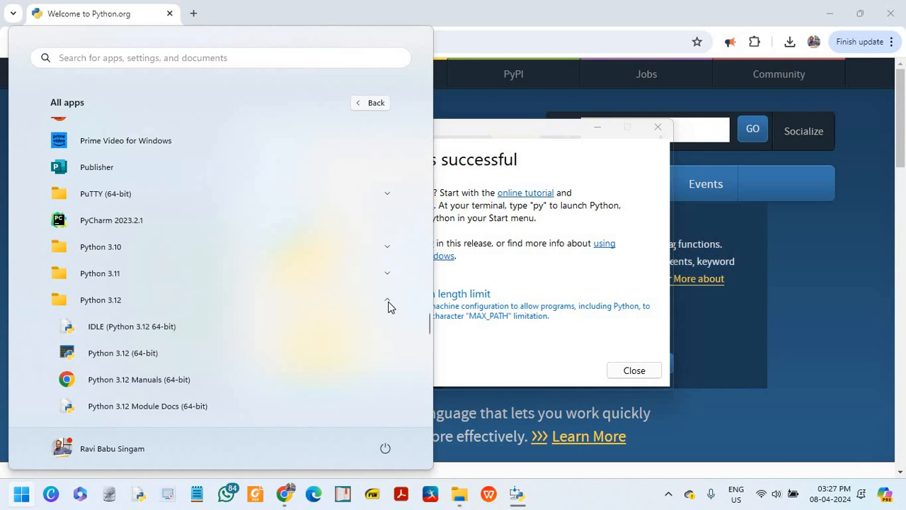
click(238, 329)
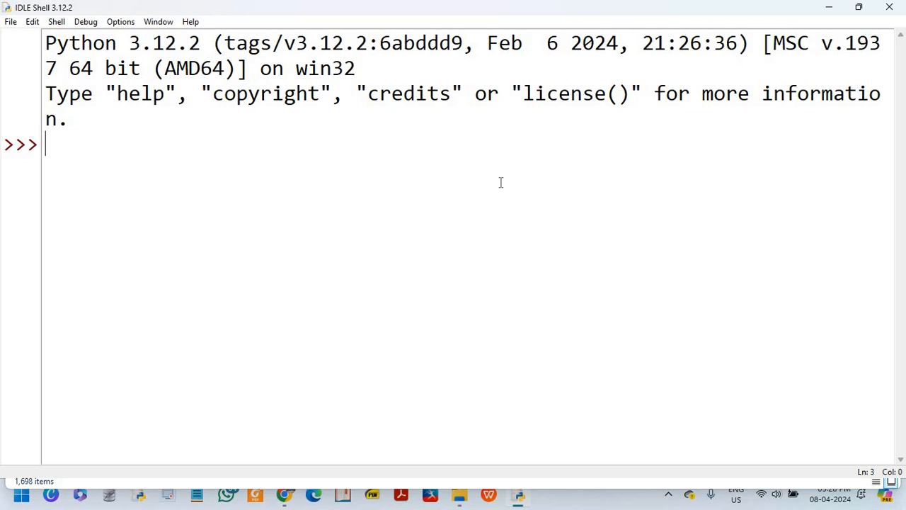
Step: Evaluate the expression 10 + 20 in the IDLE shell
text(10 )
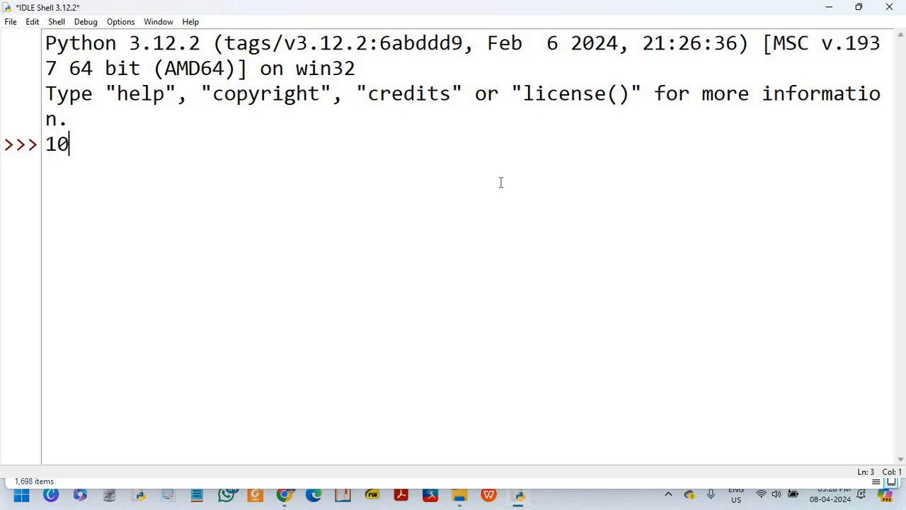
text(+ 20)
key(Return)
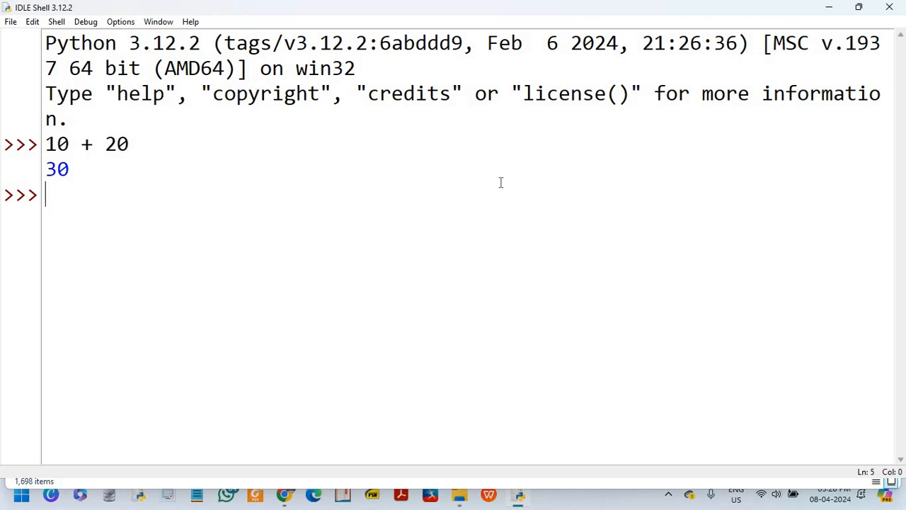
Step: Create a new script file in IDLE and maximize its editor window
click(10, 22)
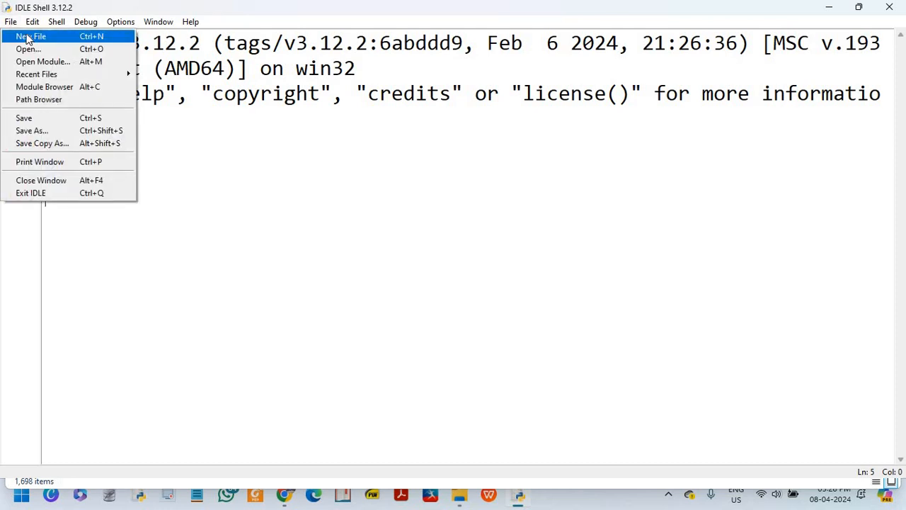
click(27, 36)
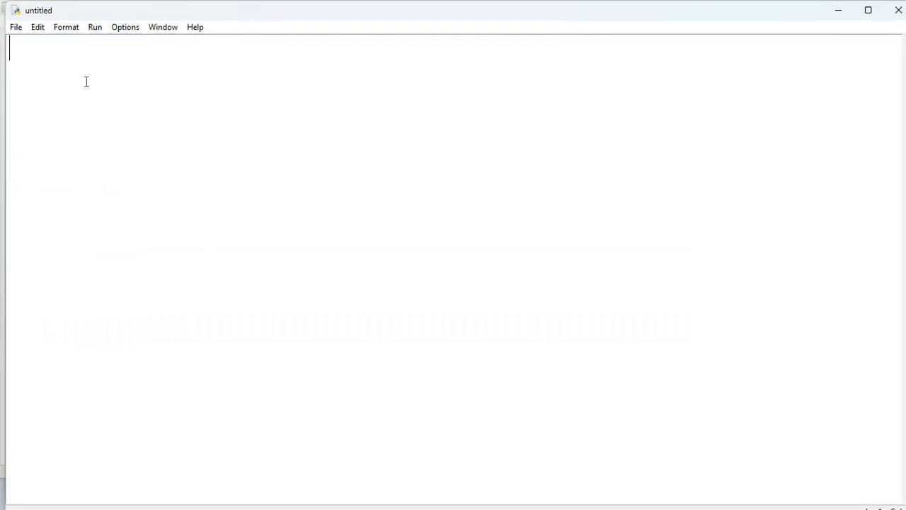
click(873, 12)
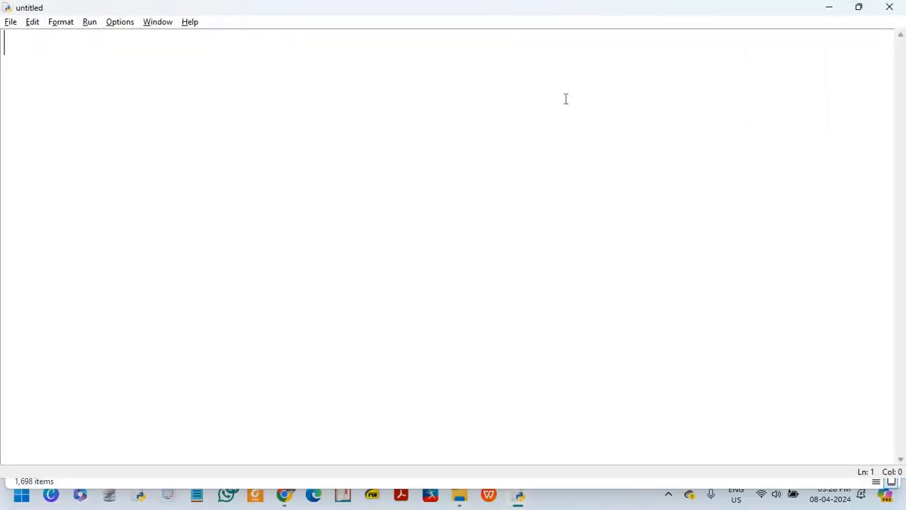
key(alt+Tab)
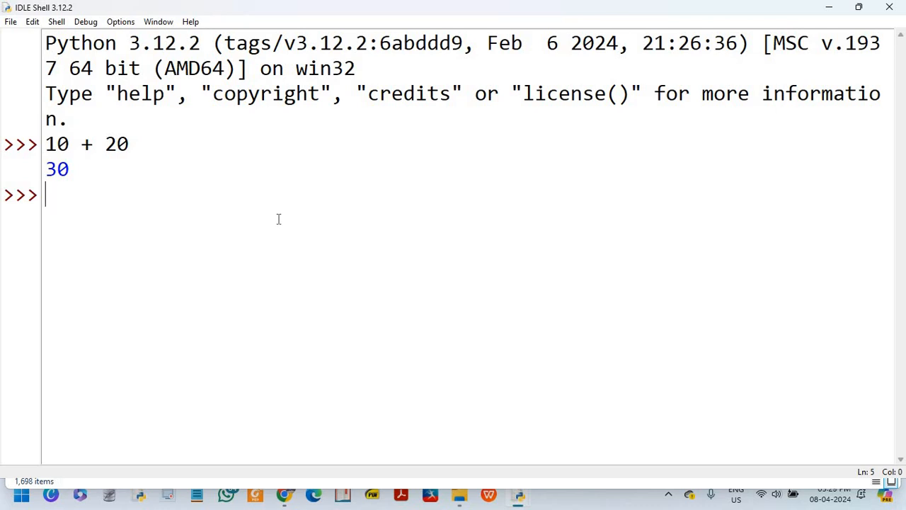
key(alt+Tab)
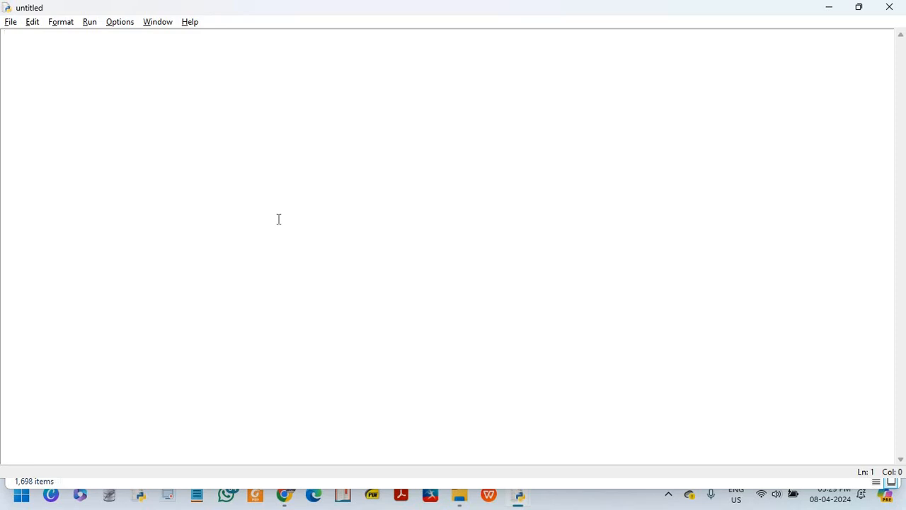
Step: Write the line print("hello world!") in the untitled script and end it with a line break
text(print("hellow)
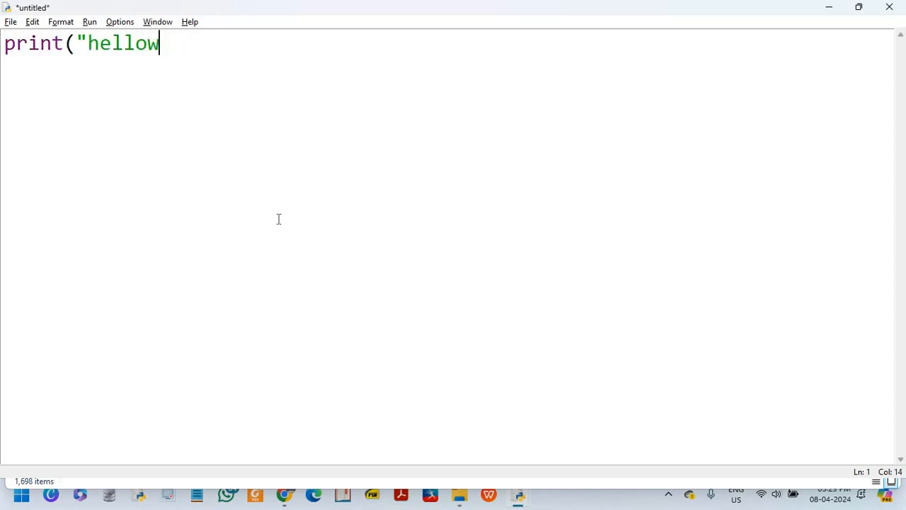
key(BackSpace)
text(world!")
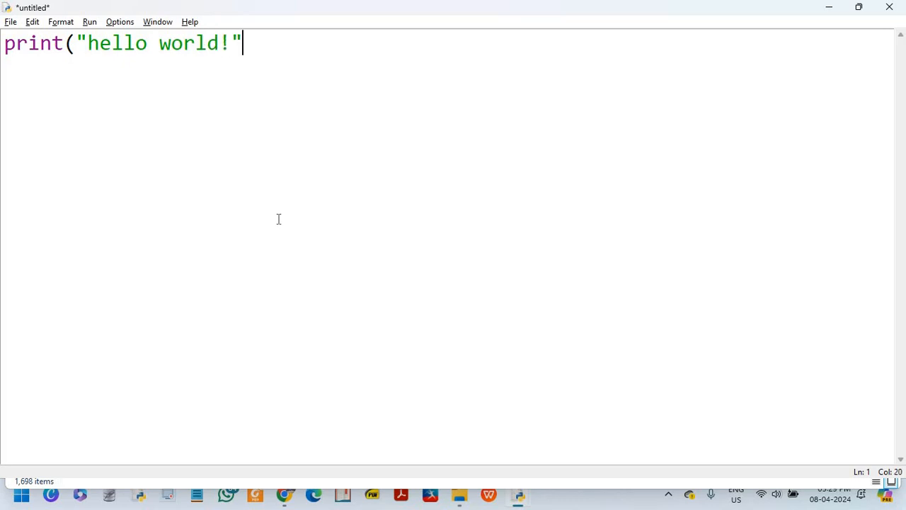
text())
key(Return)
Step: Save the script as hello.py in the Python312 folder
click(11, 22)
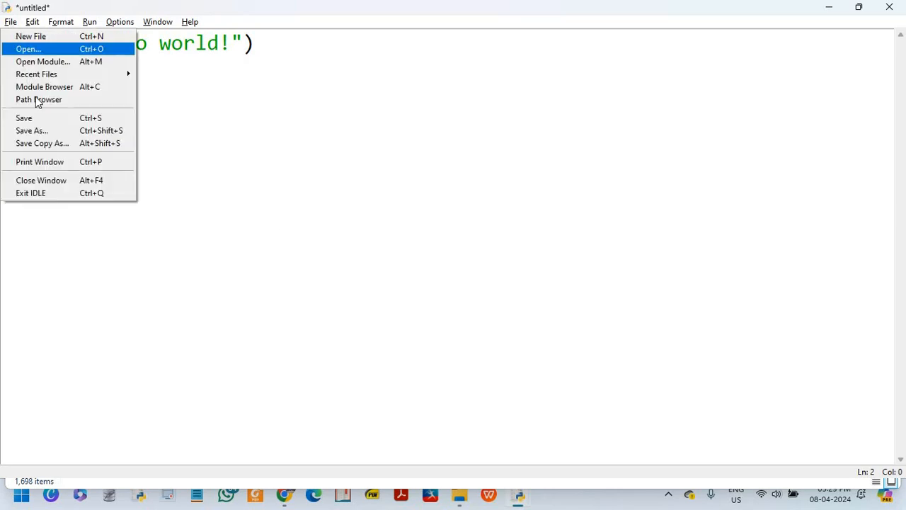
click(44, 121)
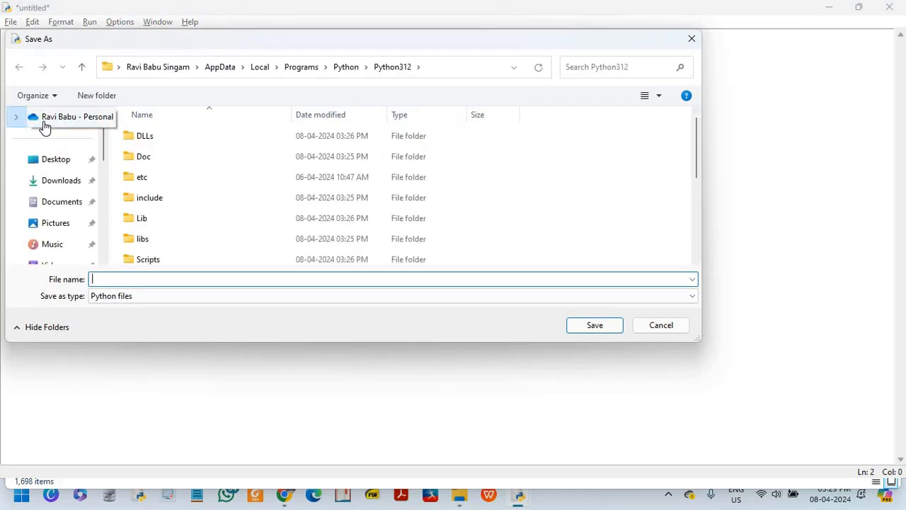
text(hello.py)
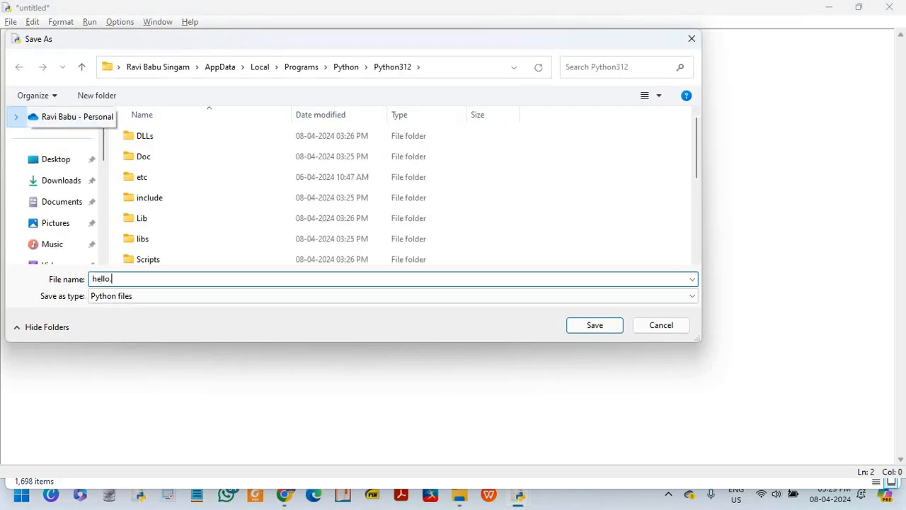